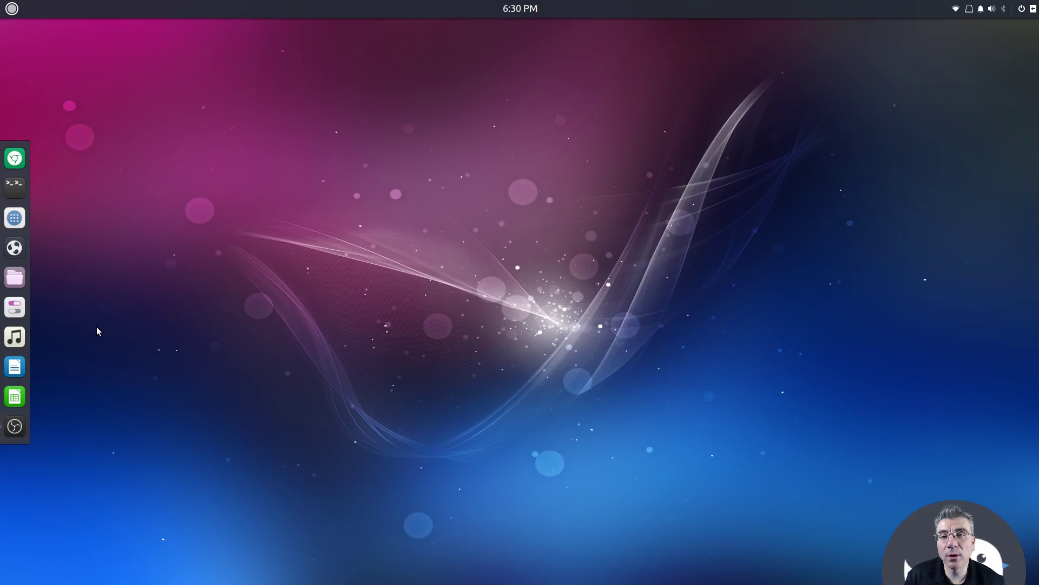
Step: Launch Budgie Welcome, go to Default Settings and reset the Budgie panel to its default layout
left_click(20, 250)
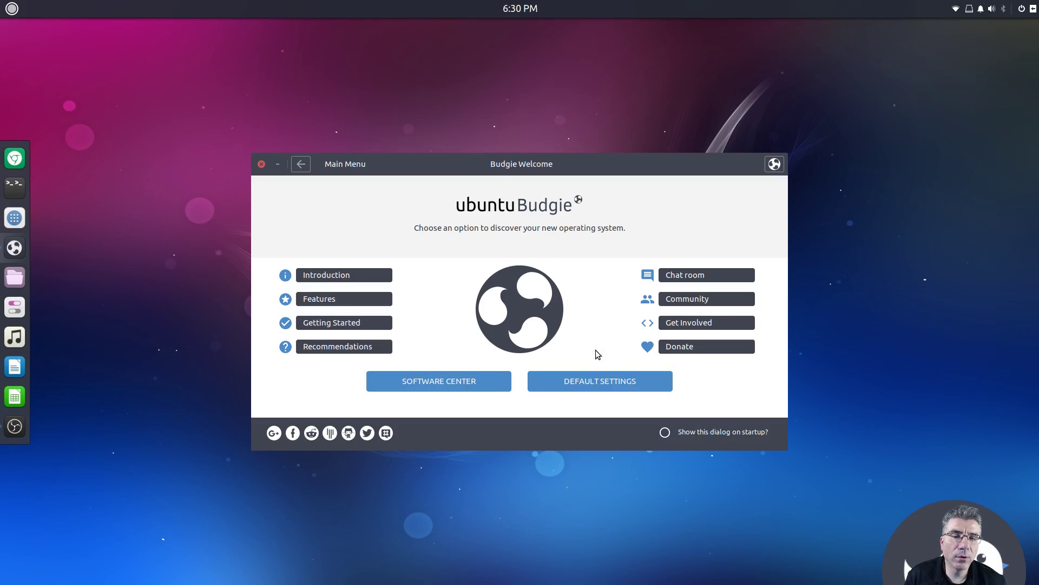
left_click(593, 381)
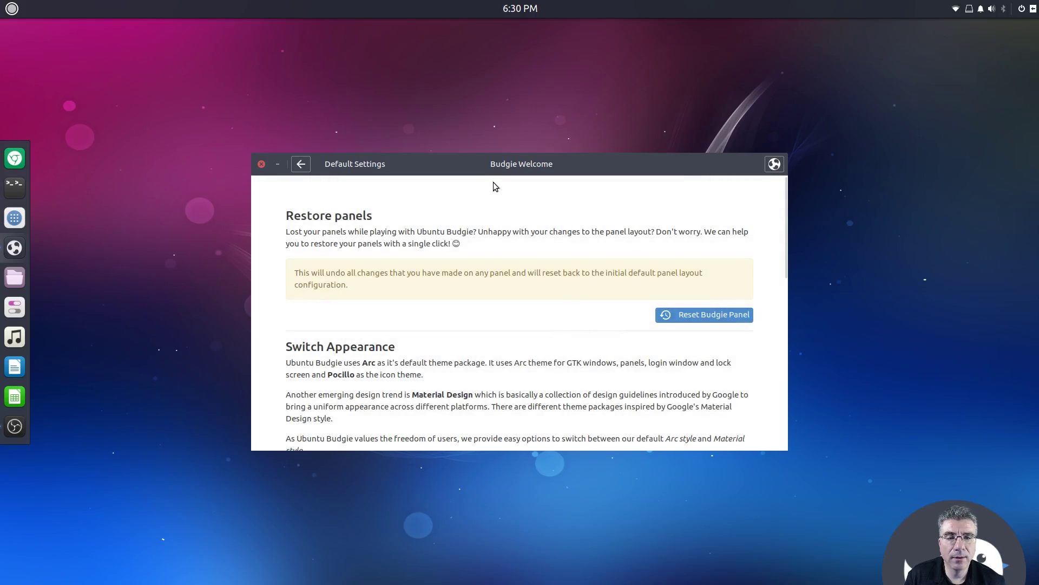
left_click(698, 315)
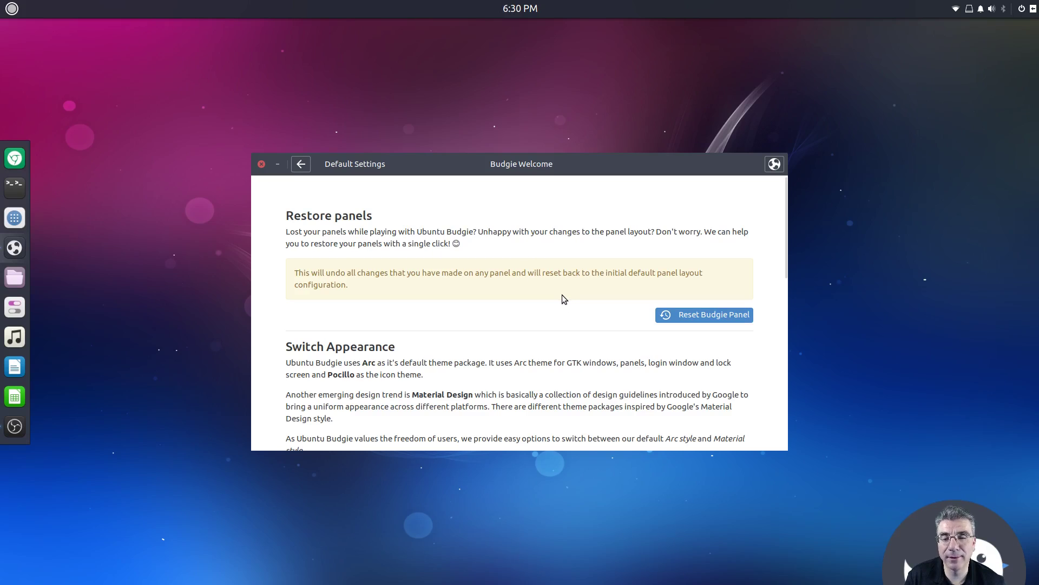
Step: Scroll Default Settings to the Switch Appearance previews for Arc, Adapta and Vimix
scroll(562, 295, "down", 5)
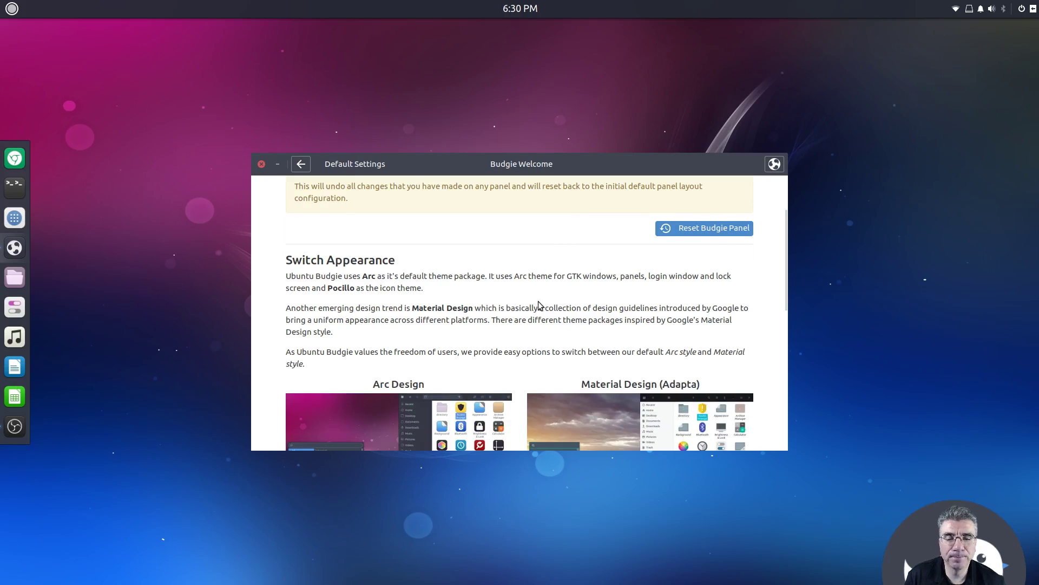
scroll(530, 299, "down", 2)
scroll(504, 287, "up", 4)
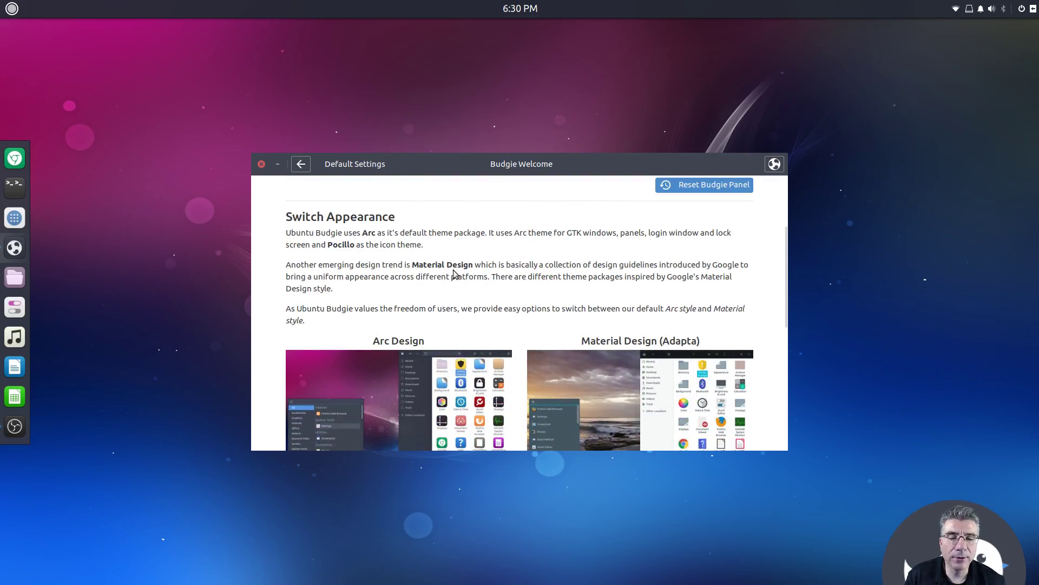
scroll(539, 269, "down", 3)
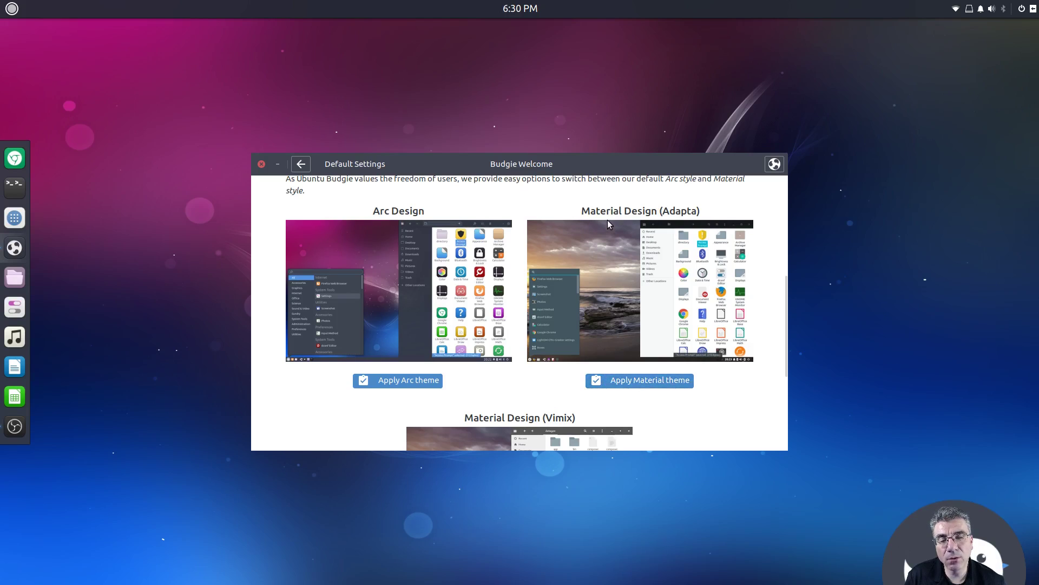
scroll(747, 282, "down", 3)
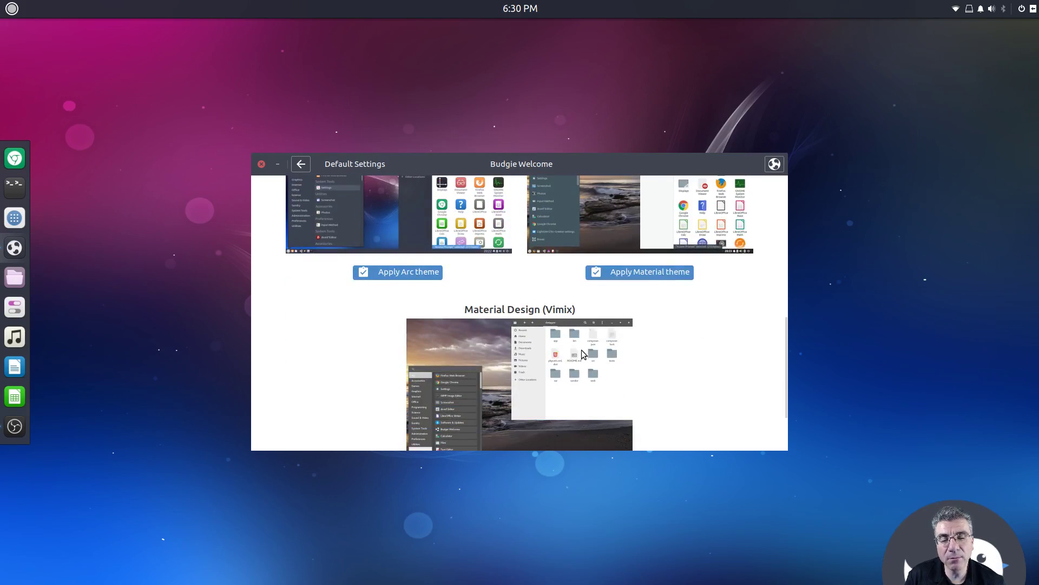
scroll(692, 320, "down", 2)
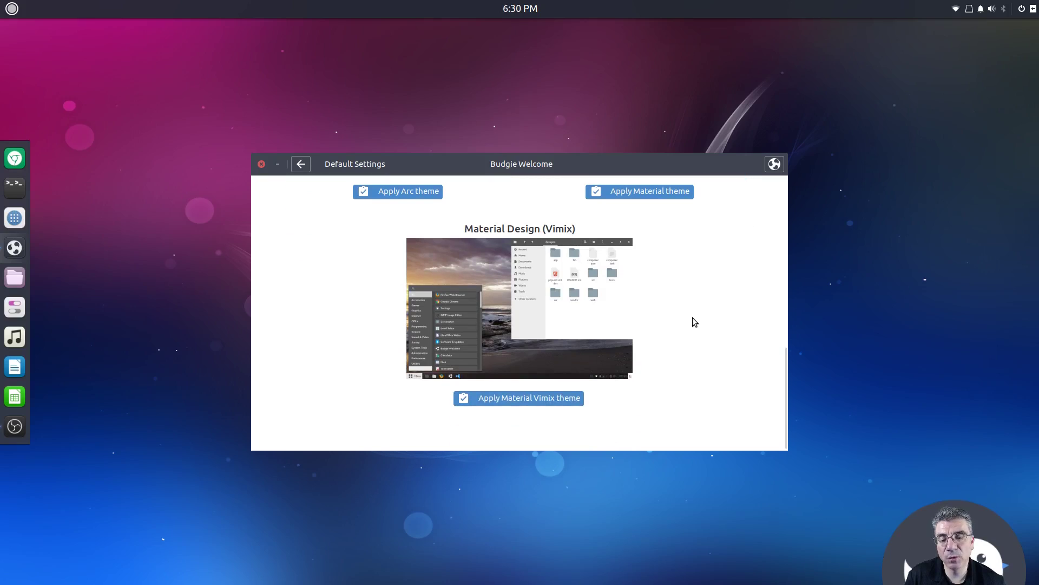
scroll(693, 315, "up", 5)
scroll(695, 315, "up", 1)
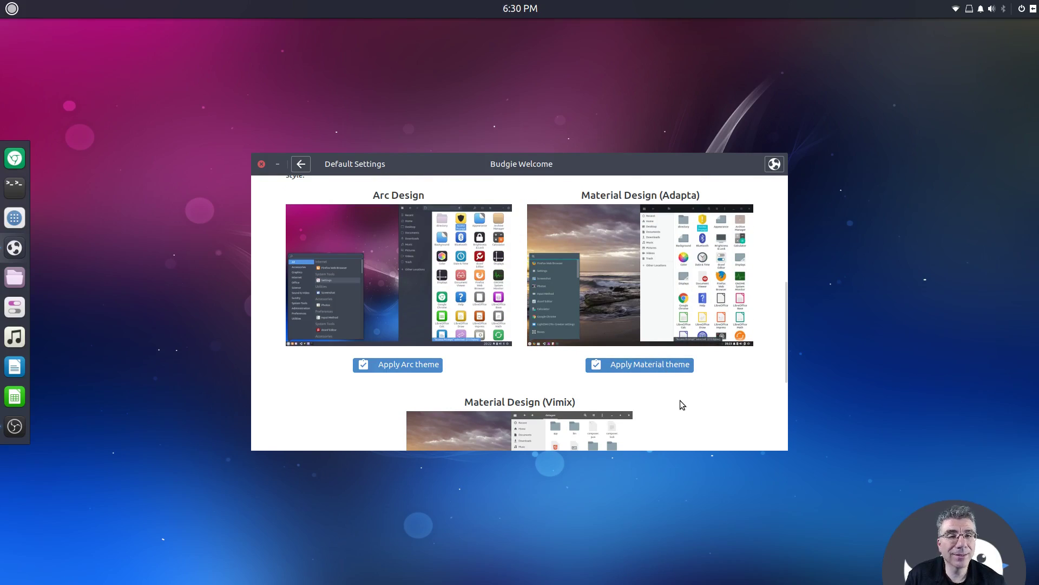
Step: Apply the Material Adapta theme and check the restyled applications menu
left_click(654, 366)
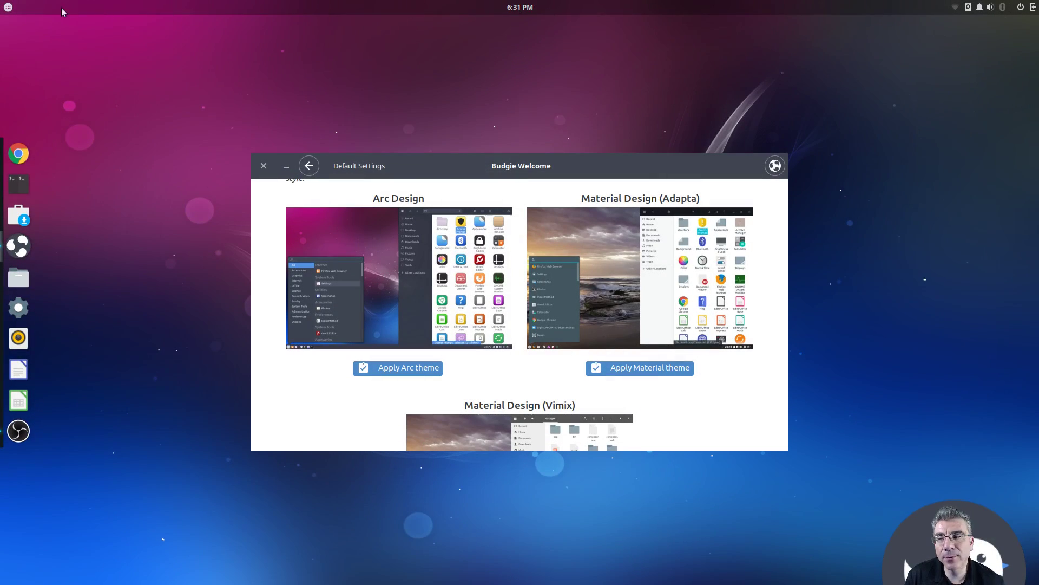
left_click(9, 7)
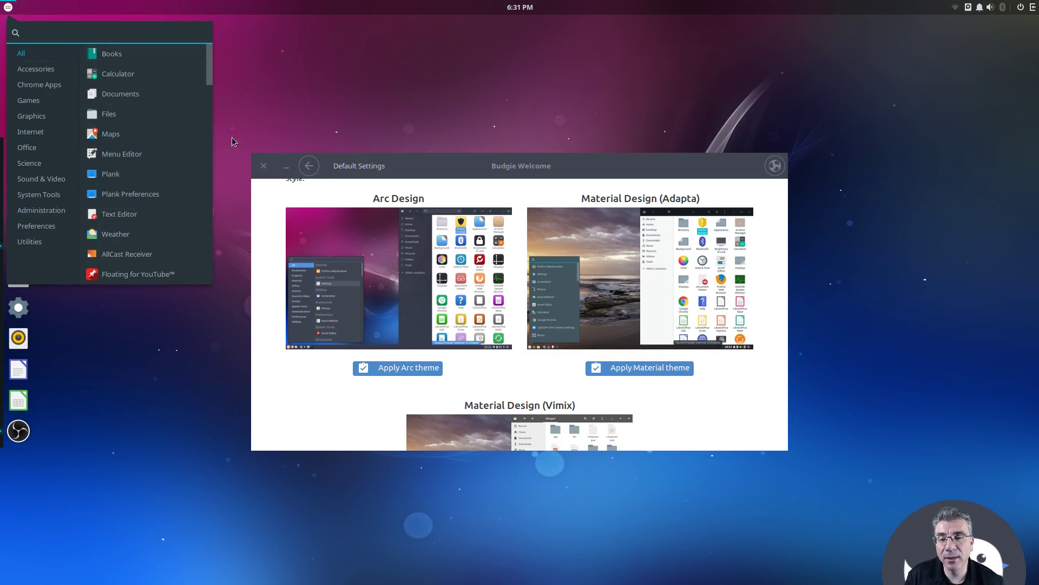
left_click(282, 130)
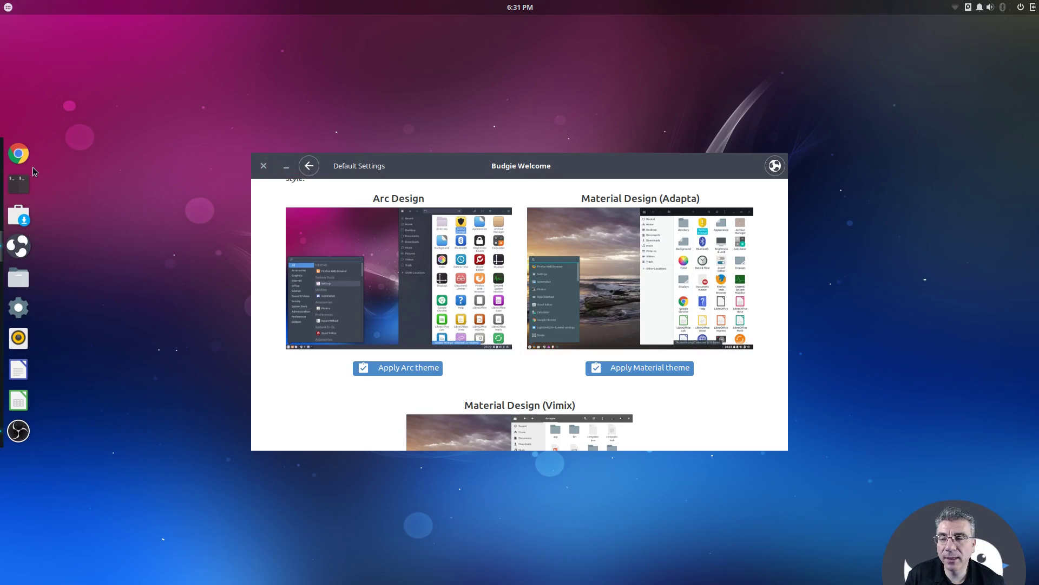
Step: Preview Adapta in Files by browsing Documents and Music, then close it and reposition Budgie Welcome
left_click(19, 278)
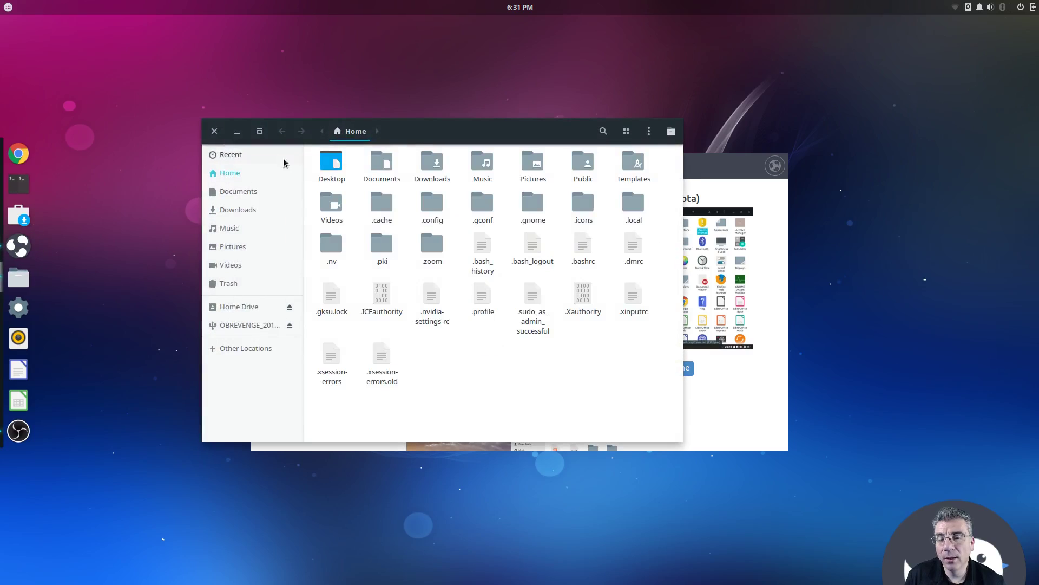
left_click_drag(428, 128, 390, 74)
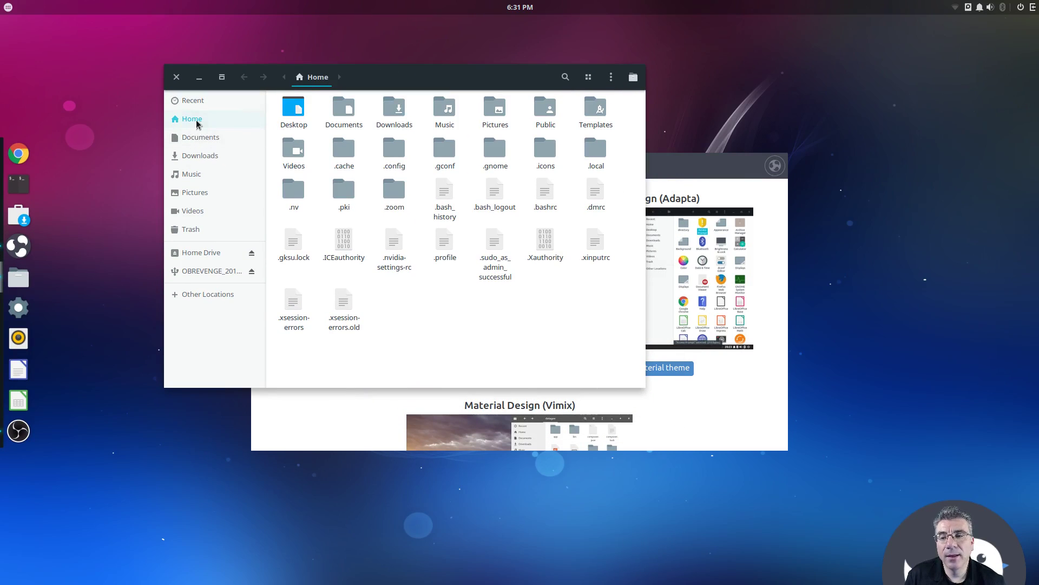
left_click(196, 143)
left_click(206, 172)
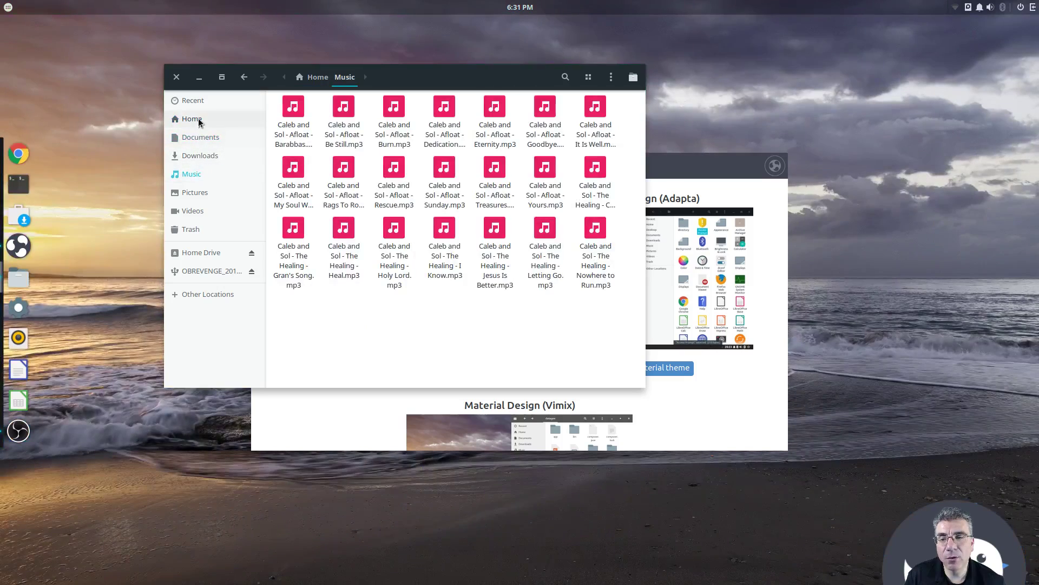
left_click(177, 77)
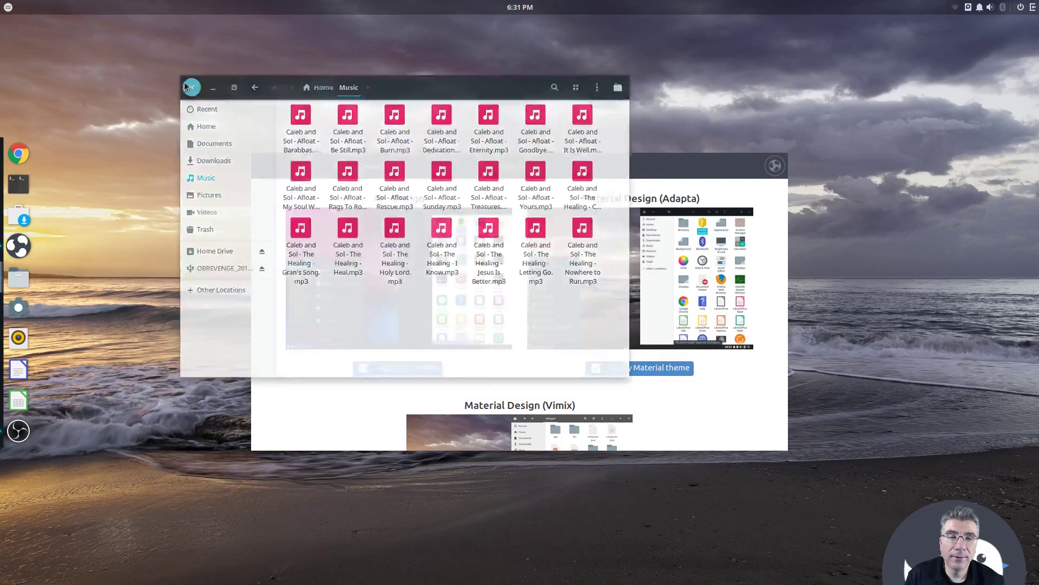
left_click_drag(589, 166, 579, 108)
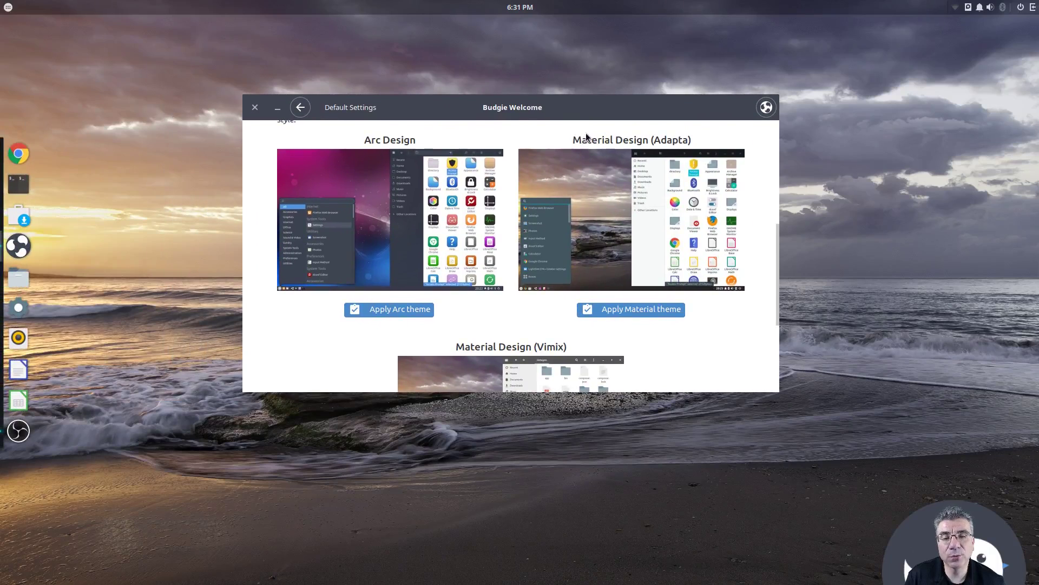
Step: Inspect the Adapta-styled calendar and sound sidebar and session options, then dismiss them
left_click(1033, 7)
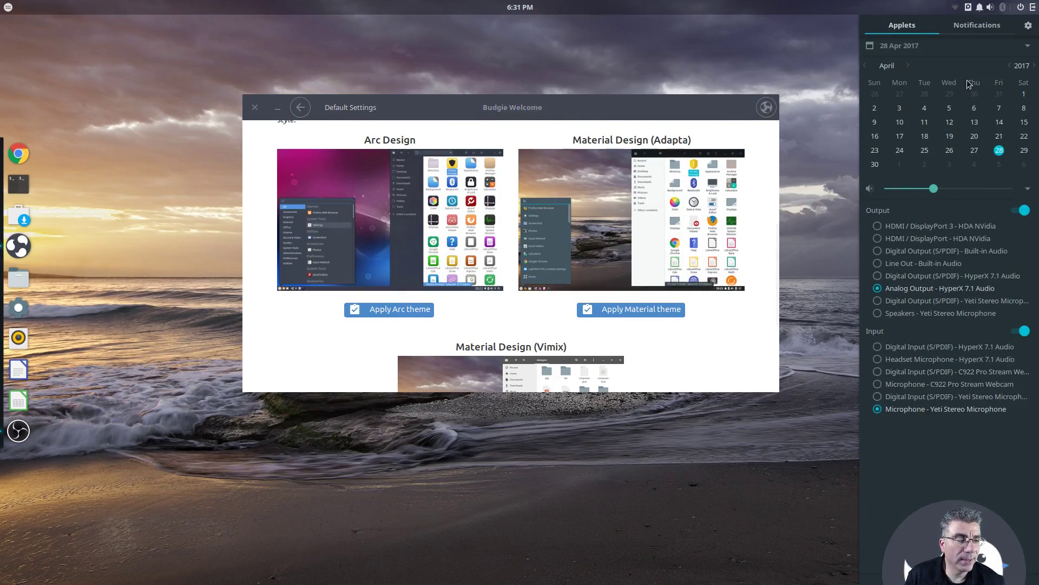
left_click(1020, 7)
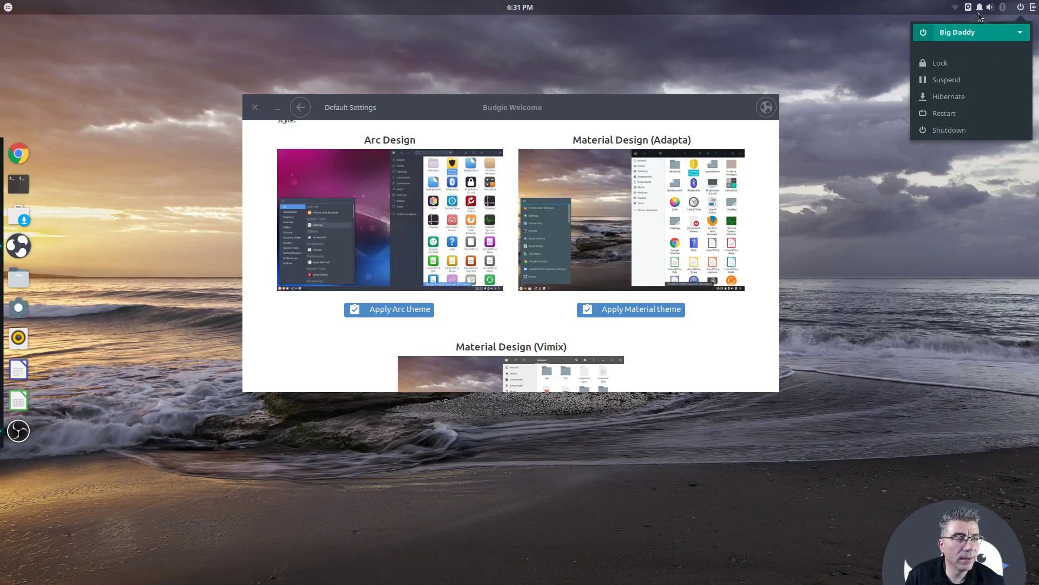
left_click(667, 74)
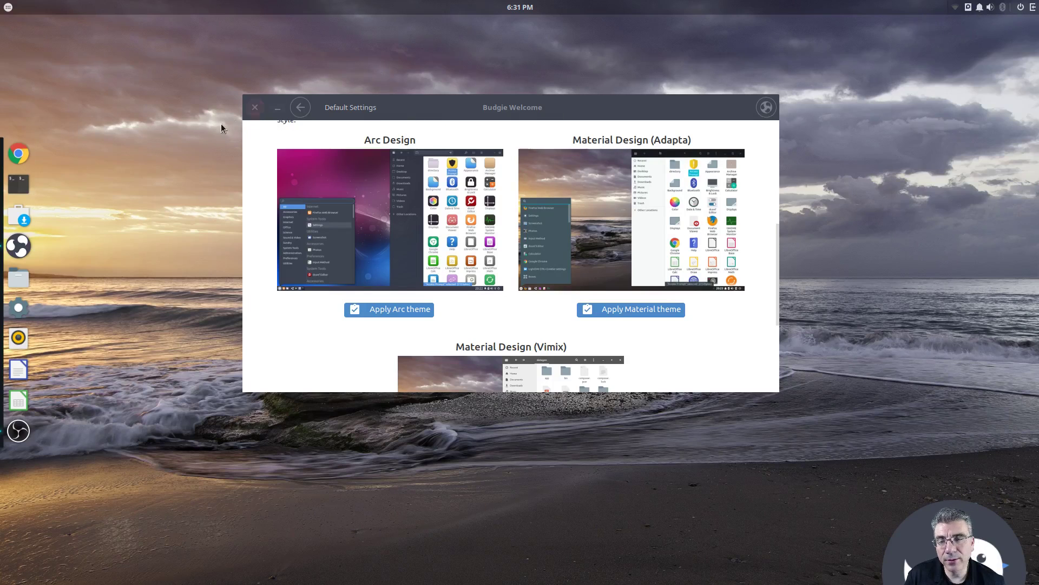
Step: Preview the Adapta look in the file manager, then close it
left_click(17, 280)
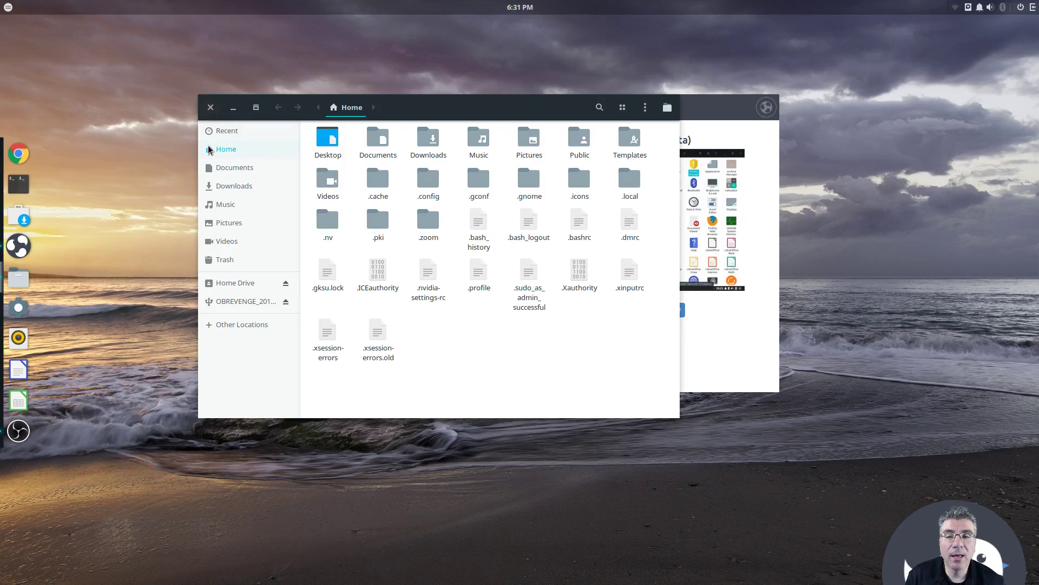
left_click_drag(416, 112, 417, 112)
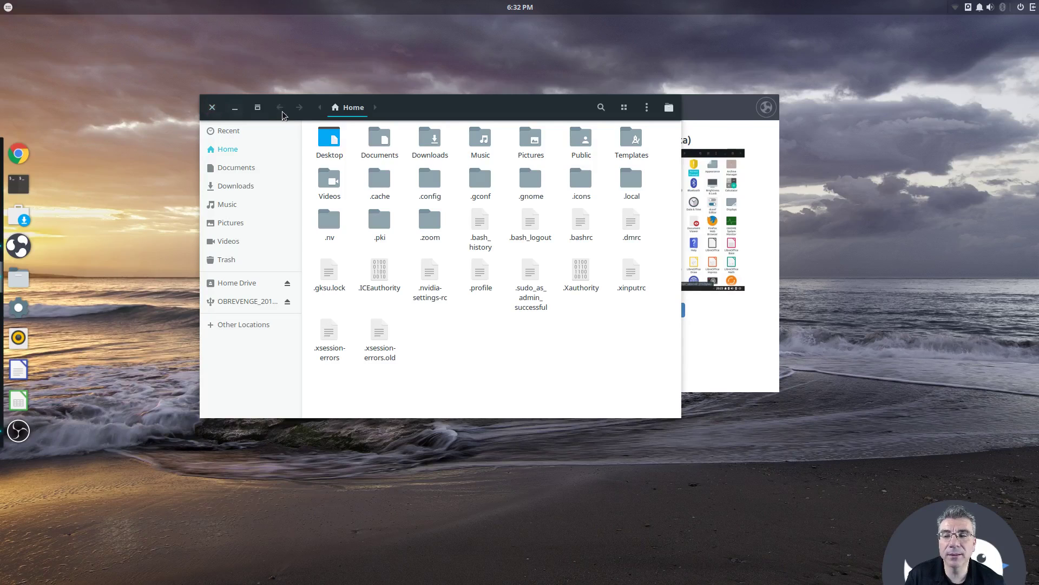
left_click(211, 107)
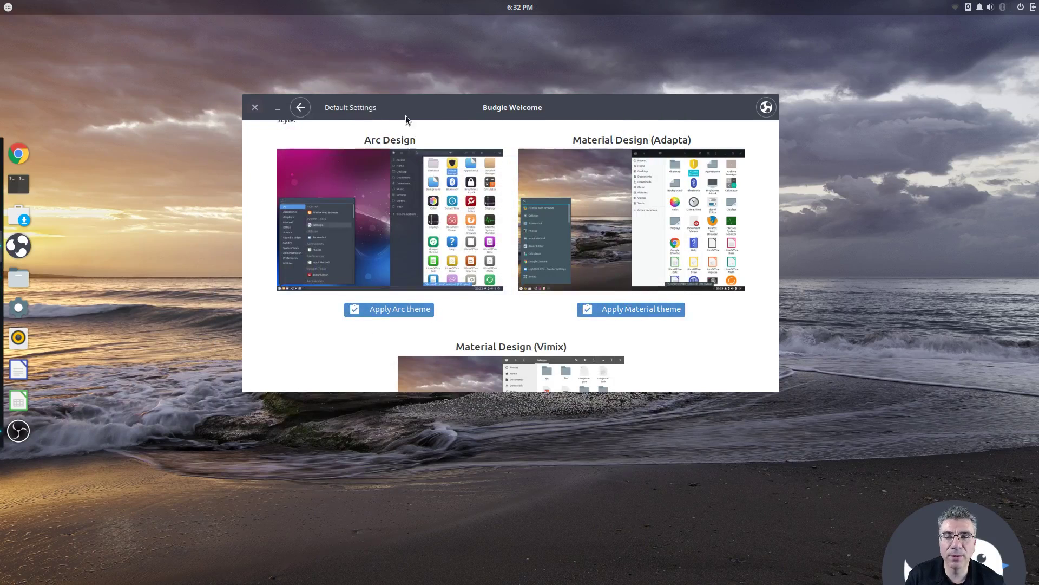
Step: Apply the Material Vimix theme and check the restyled applications menu
scroll(519, 126, "down", 5)
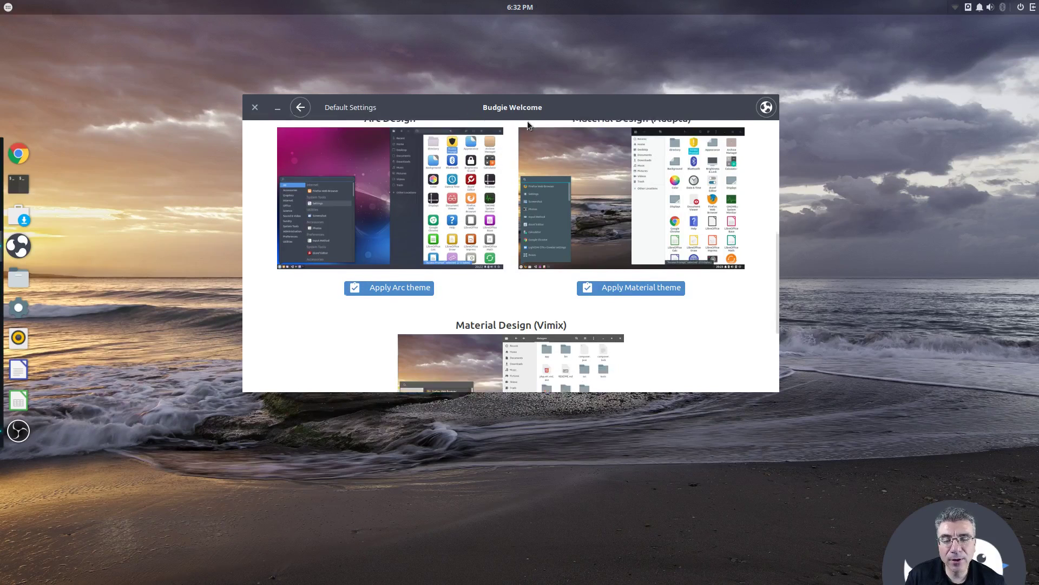
left_click(568, 363)
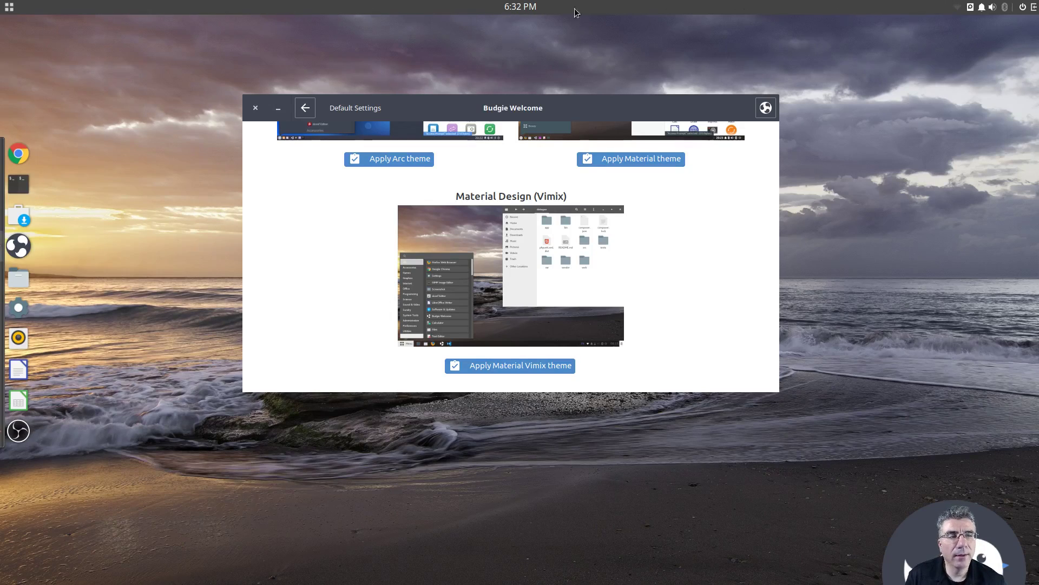
left_click(9, 7)
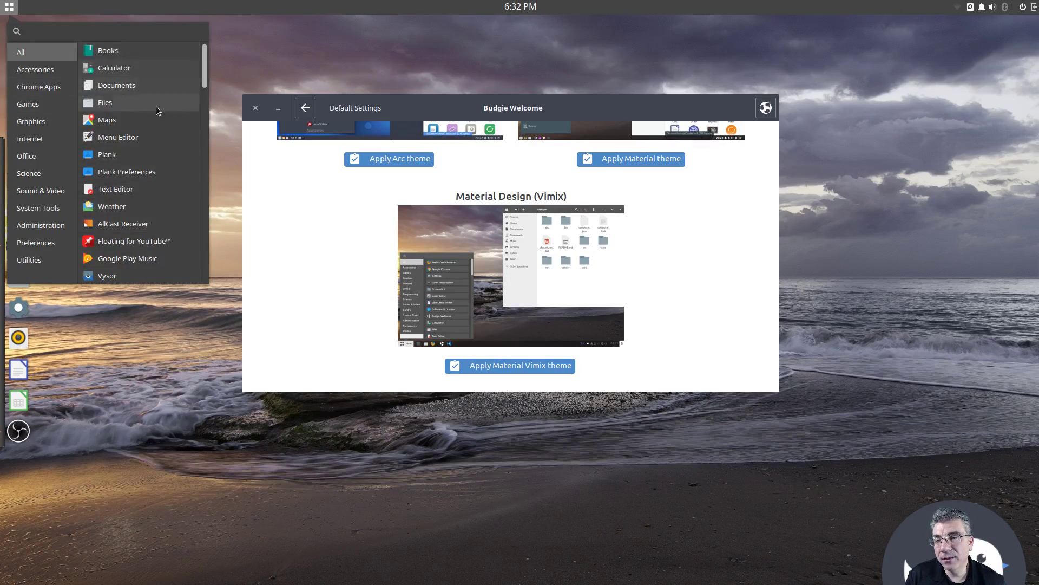
left_click(227, 67)
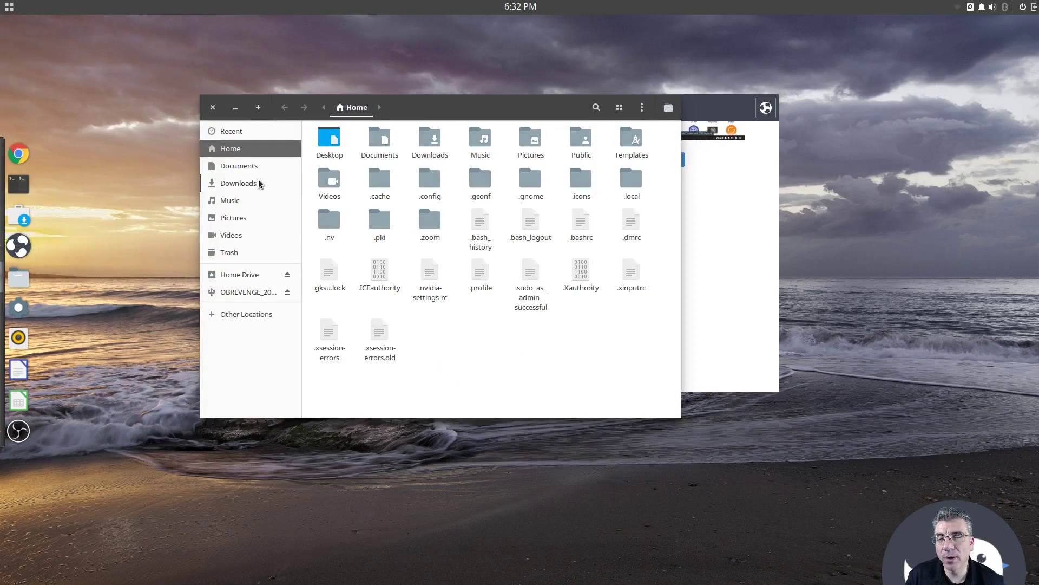
Step: Browse Documents, Home and Recent in the file manager under Vimix, then close it
left_click(265, 166)
left_click(258, 147)
left_click(253, 132)
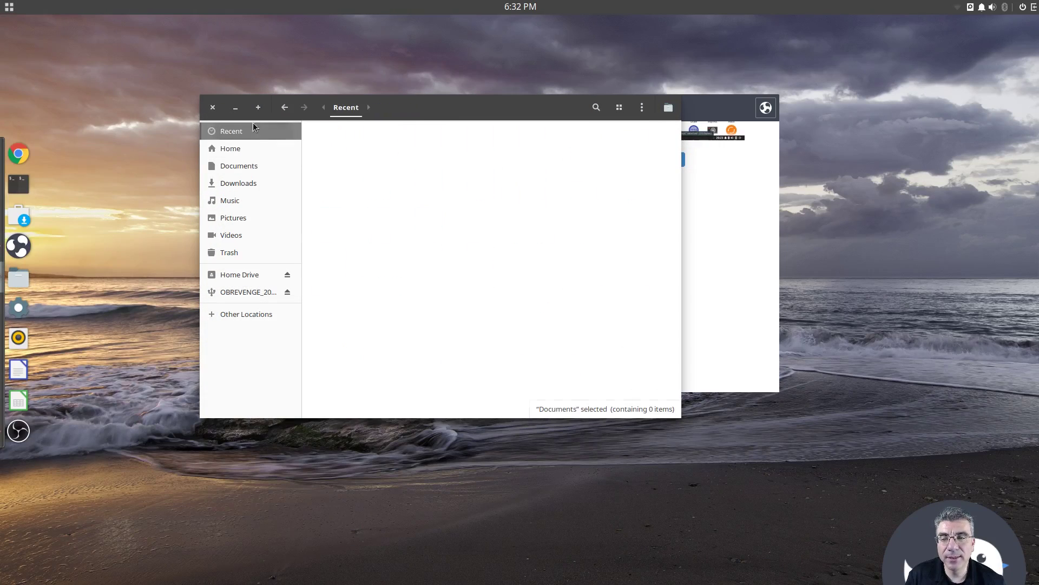
left_click(244, 152)
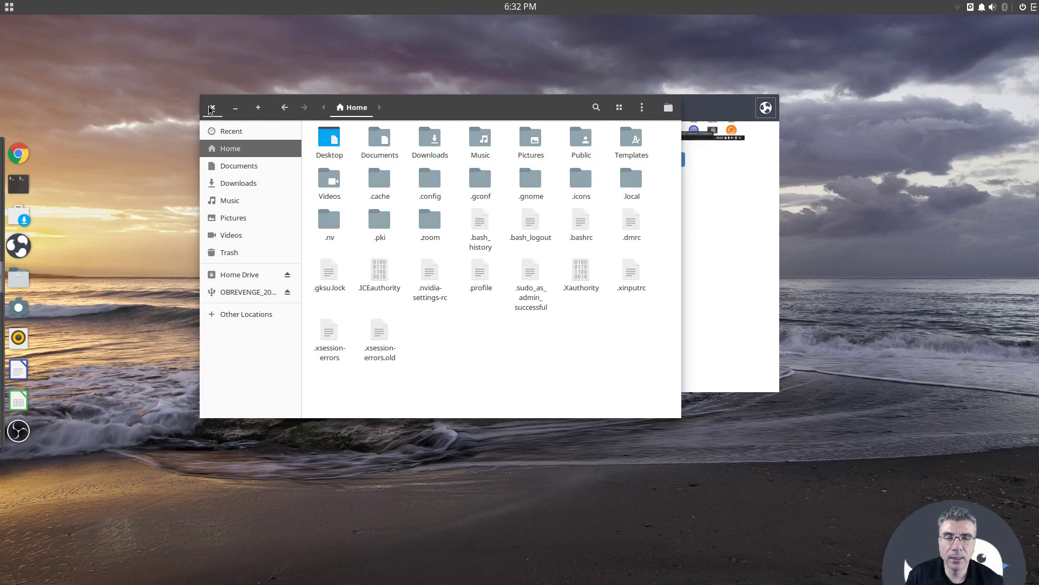
left_click(212, 108)
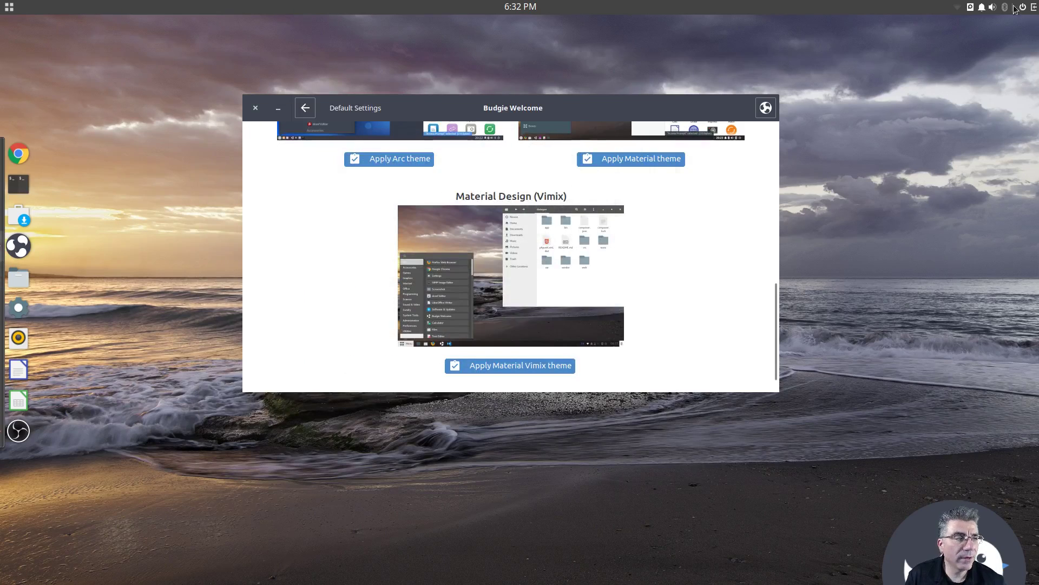
Step: Inspect the Vimix-styled calendar and sound sidebar, then close it
left_click(1034, 9)
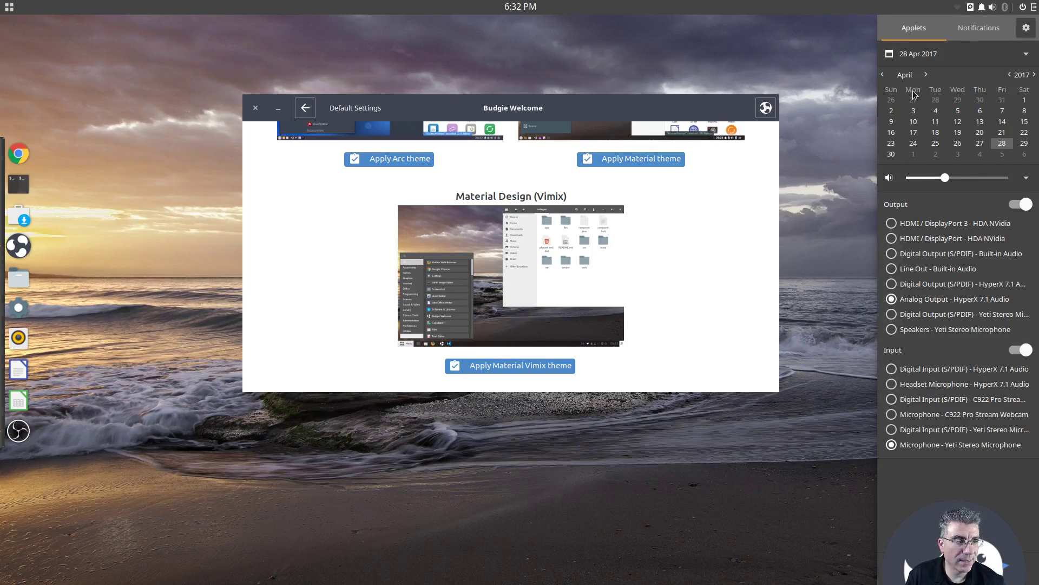
left_click(810, 133)
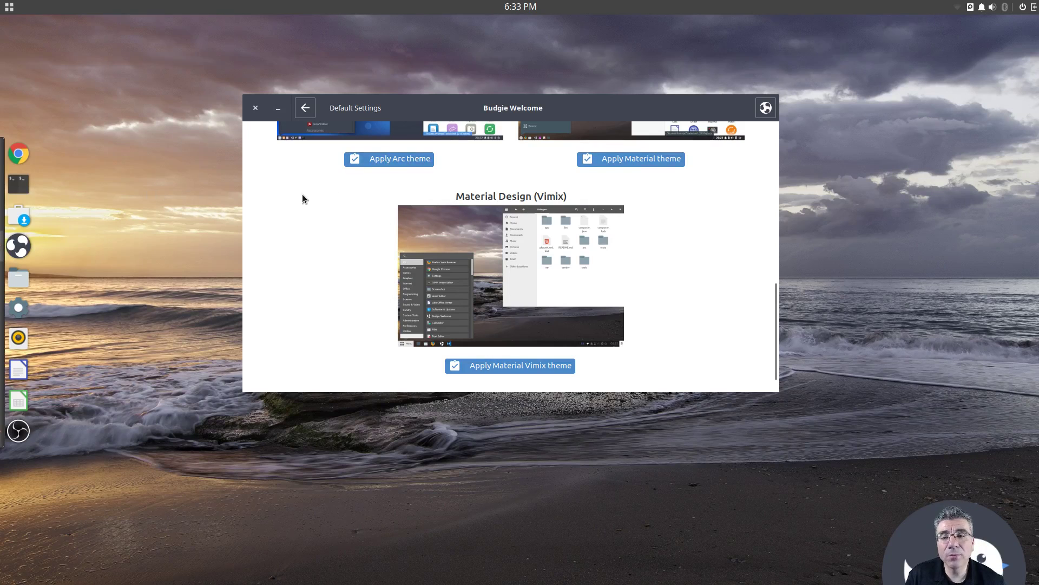
scroll(303, 195, "up", 5)
Step: Apply the Arc theme from Default Settings and scroll down the page
left_click(371, 309)
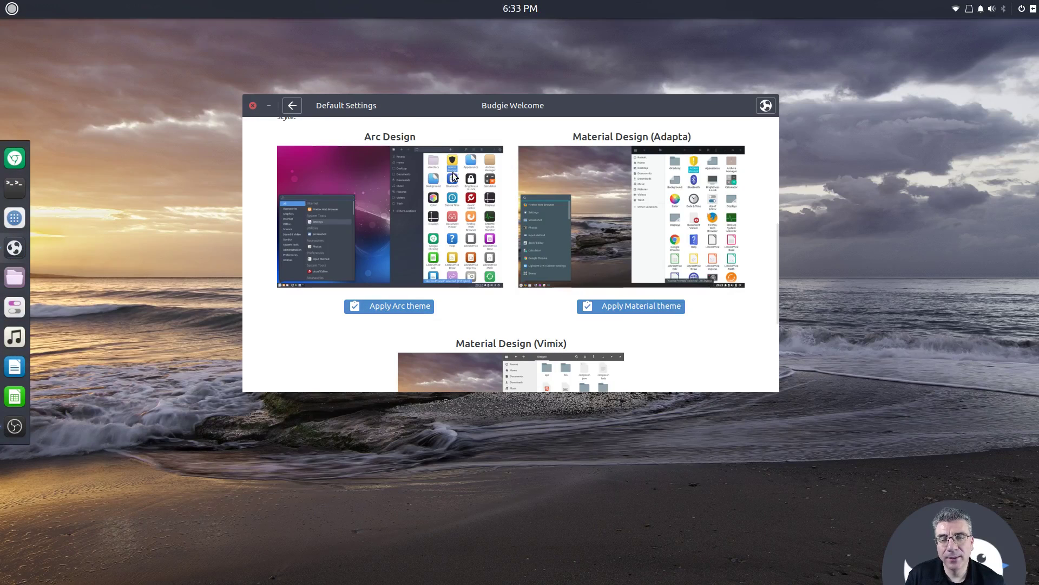
scroll(516, 173, "down", 5)
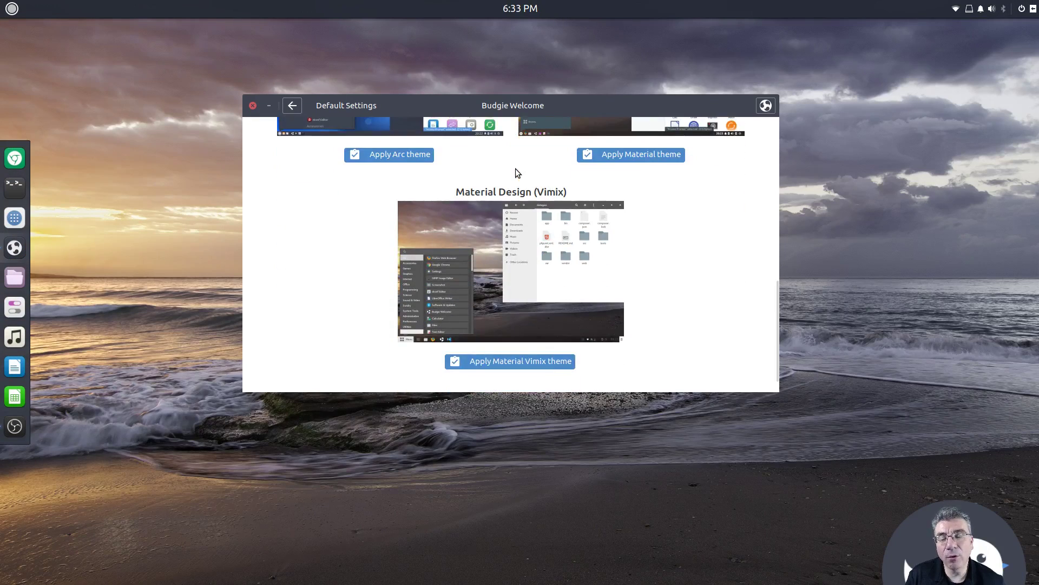
scroll(517, 172, "down", 1)
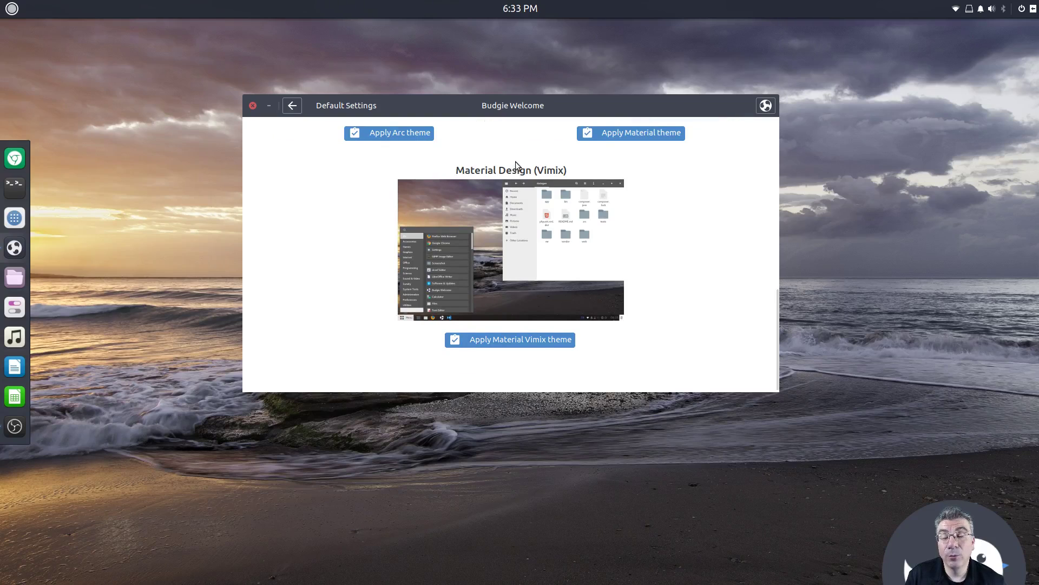